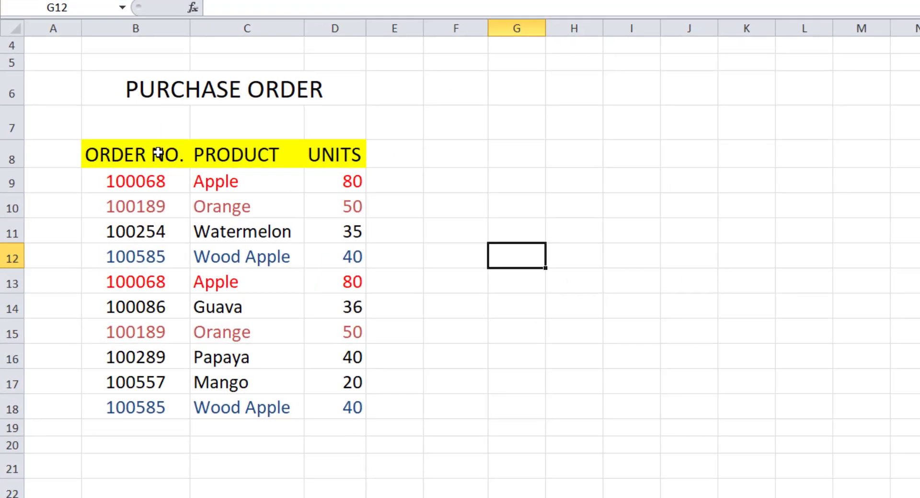
Step: Examine the purchase order's column headings and compare the repeated Apple and Orange rows
{"action": "left_click", "coordinate": [103, 185]}
{"action": "left_click", "coordinate": [237, 152]}
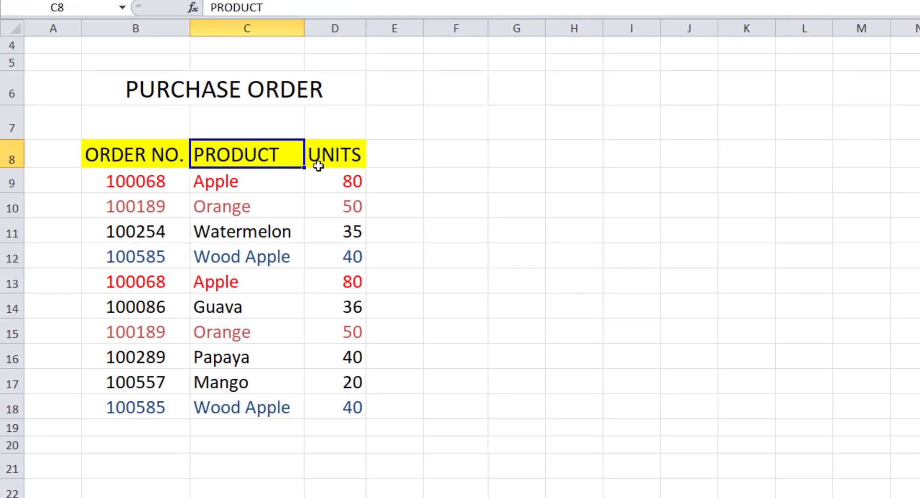
{"action": "left_click", "coordinate": [316, 161]}
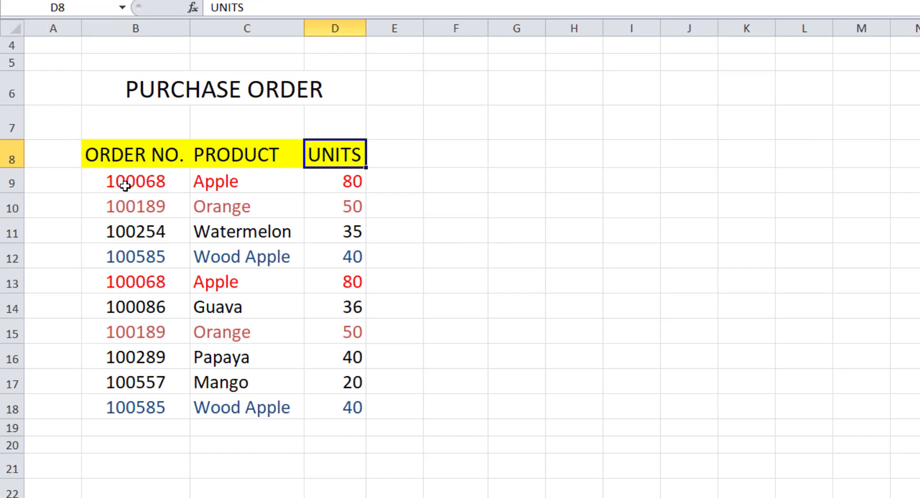
{"action": "left_click", "coordinate": [190, 183]}
{"action": "left_click_drag", "start_coordinate": [189, 184], "coordinate": [316, 184]}
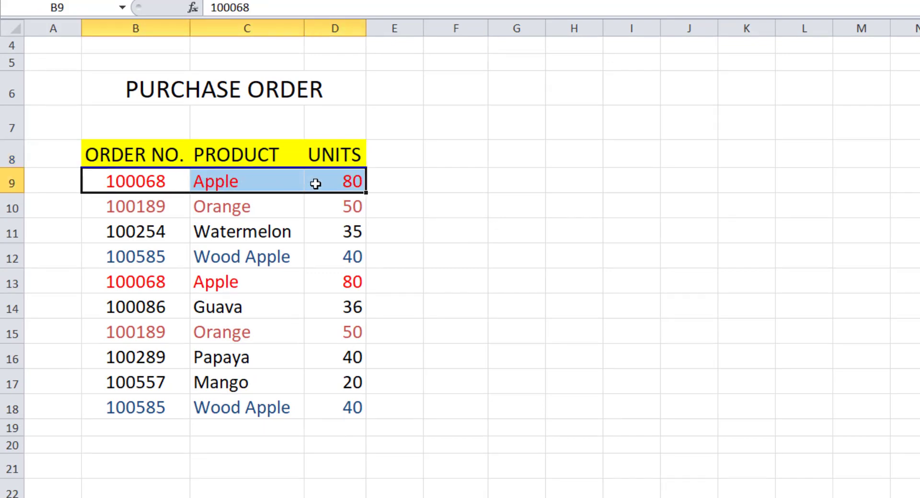
{"action": "left_click_drag", "start_coordinate": [146, 283], "coordinate": [356, 278]}
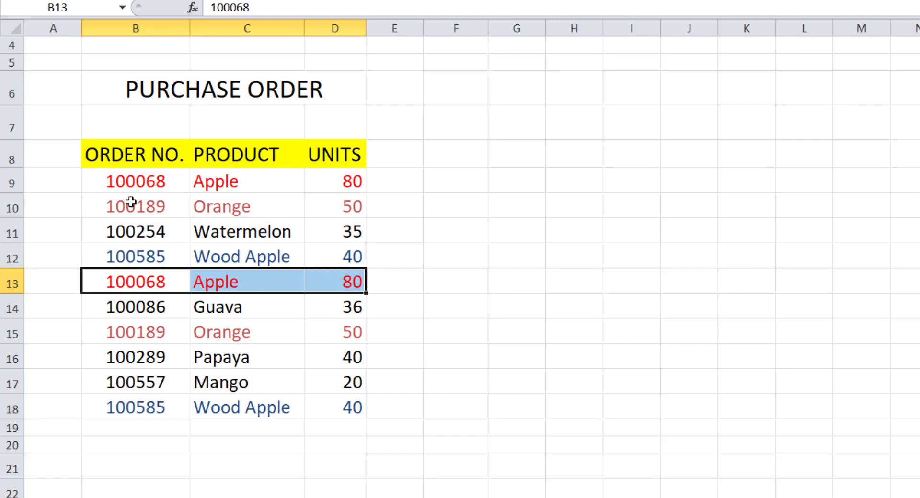
{"action": "left_click", "coordinate": [149, 209]}
{"action": "left_click_drag", "start_coordinate": [149, 210], "coordinate": [318, 210]}
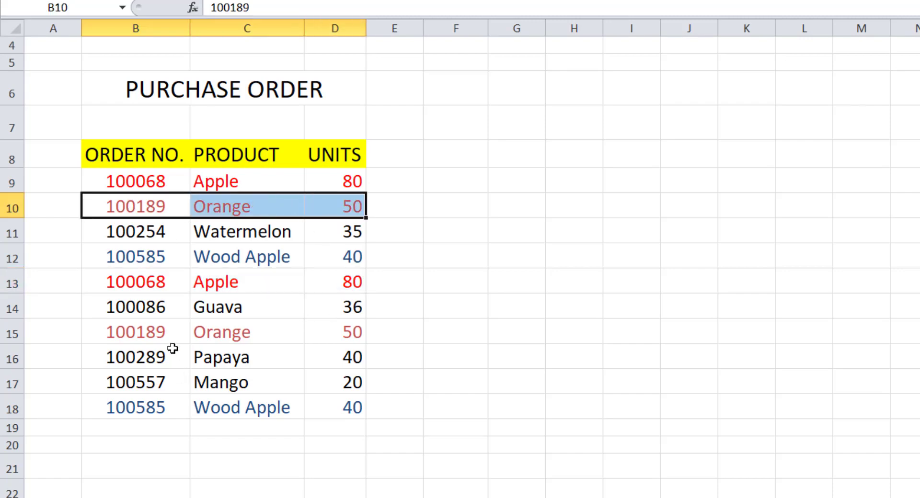
{"action": "left_click", "coordinate": [165, 324]}
{"action": "left_click_drag", "start_coordinate": [166, 324], "coordinate": [326, 341]}
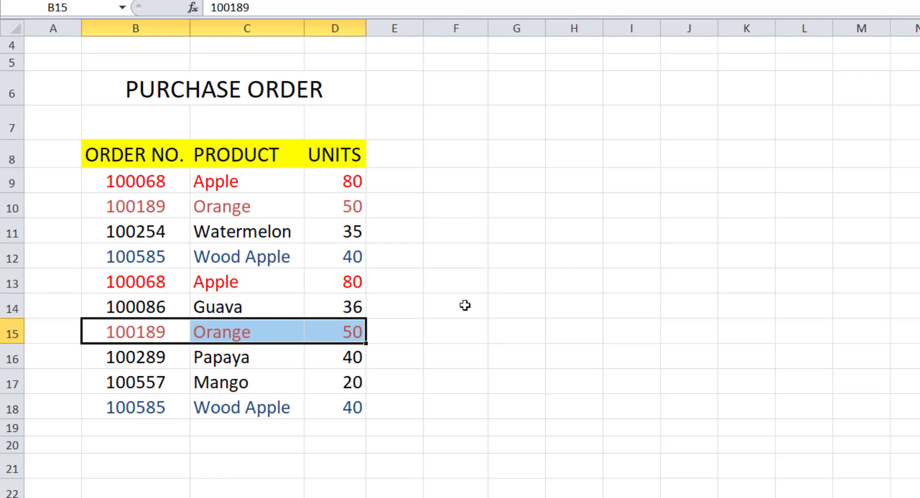
Step: Remove duplicate rows from the purchase order table B8:D18, comparing ORDER NO., PRODUCT and UNITS and treating the first row as headers
{"action": "left_click", "coordinate": [127, 156]}
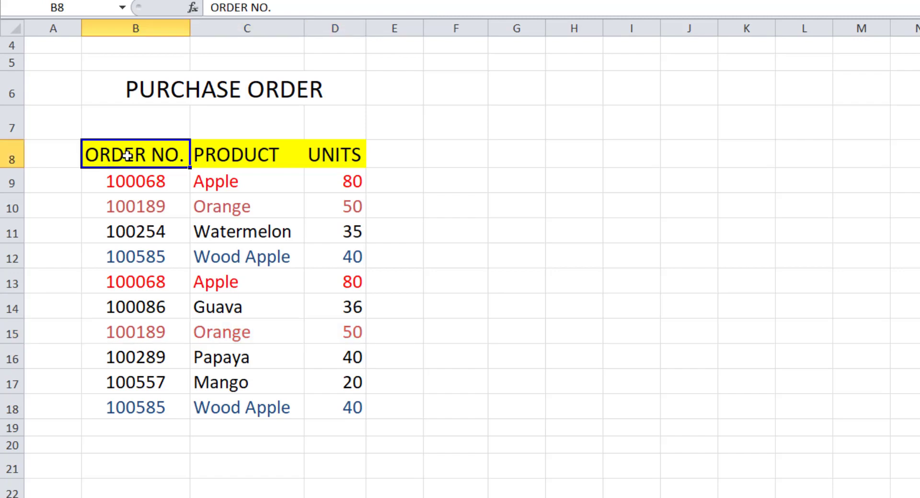
{"action": "left_click_drag", "start_coordinate": [128, 155], "coordinate": [341, 407]}
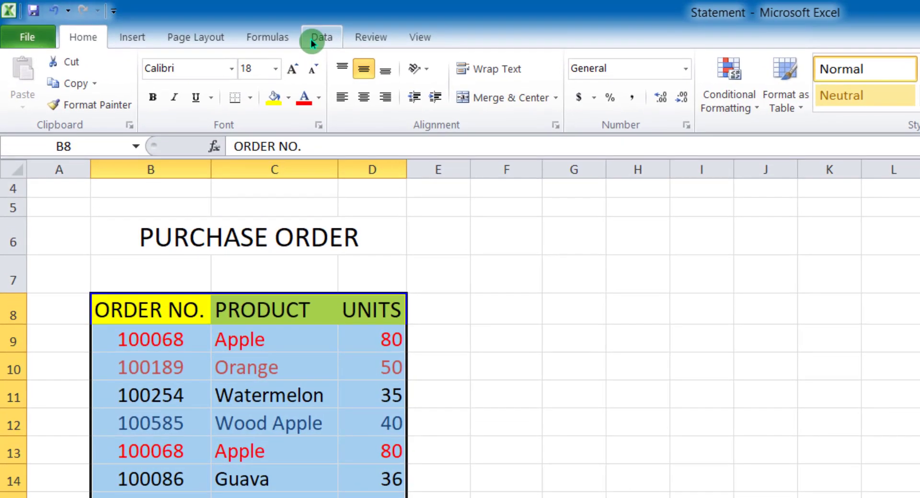
{"action": "left_click", "coordinate": [316, 37]}
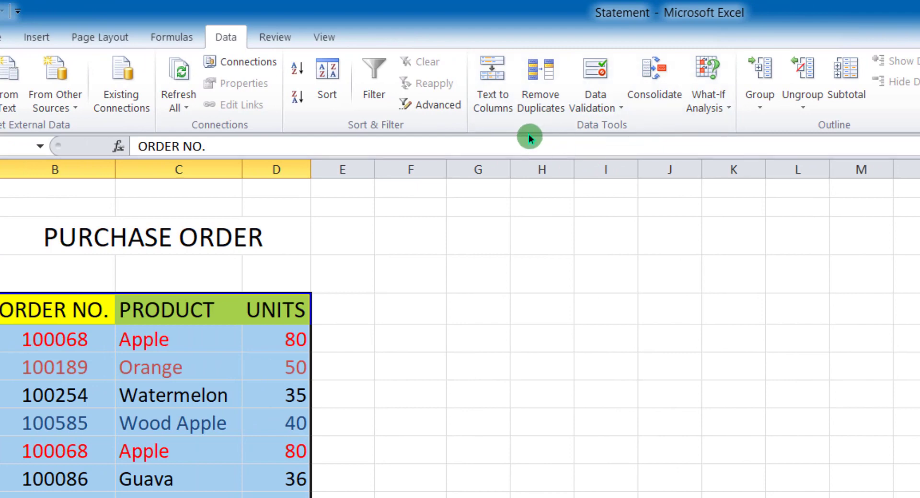
{"action": "left_click", "coordinate": [548, 108]}
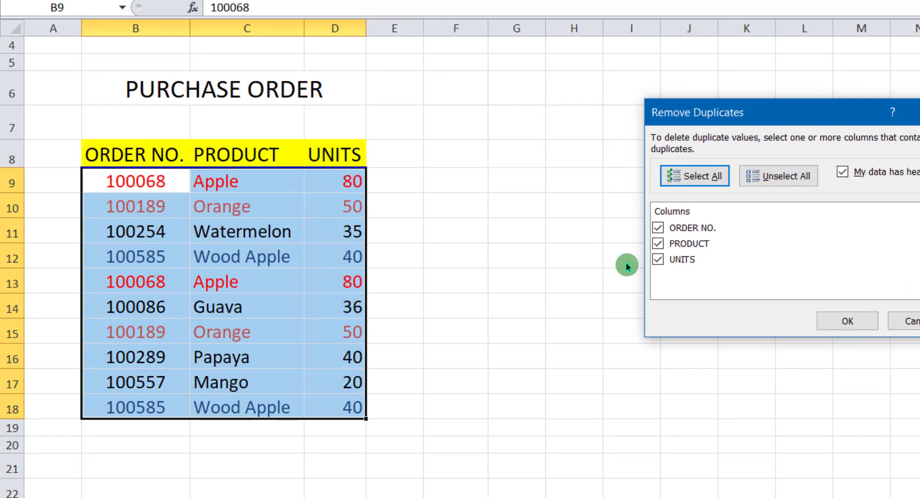
{"action": "left_click", "coordinate": [854, 315]}
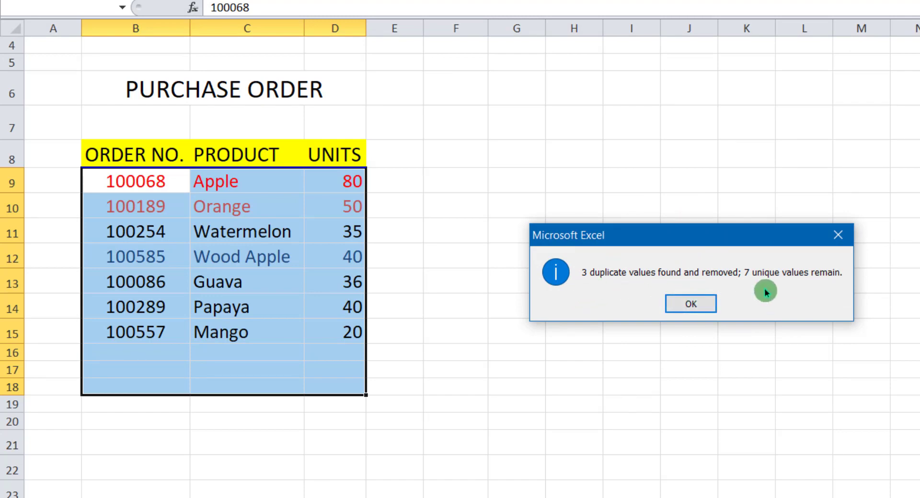
{"action": "key", "text": "Return"}
{"action": "left_click", "coordinate": [169, 186]}
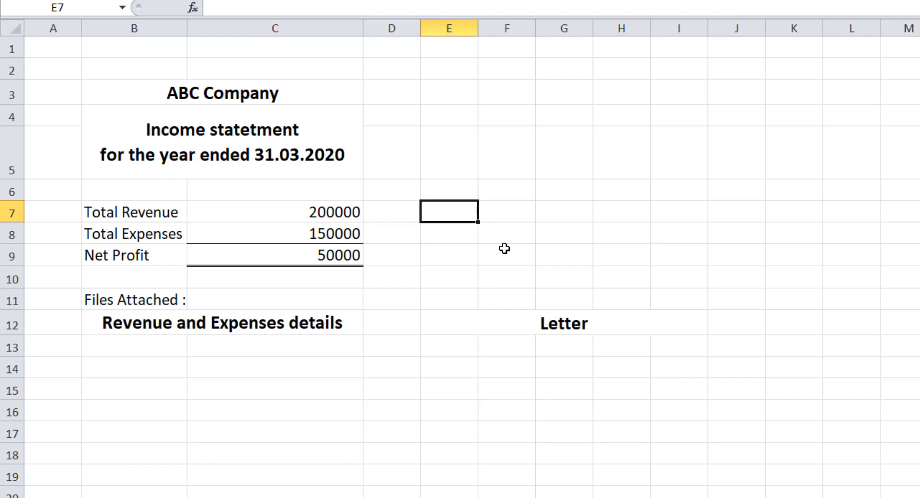
Step: Review the income statement sheet and its Revenue and Expenses details and Letter headings for attached files
{"action": "left_click", "coordinate": [493, 162]}
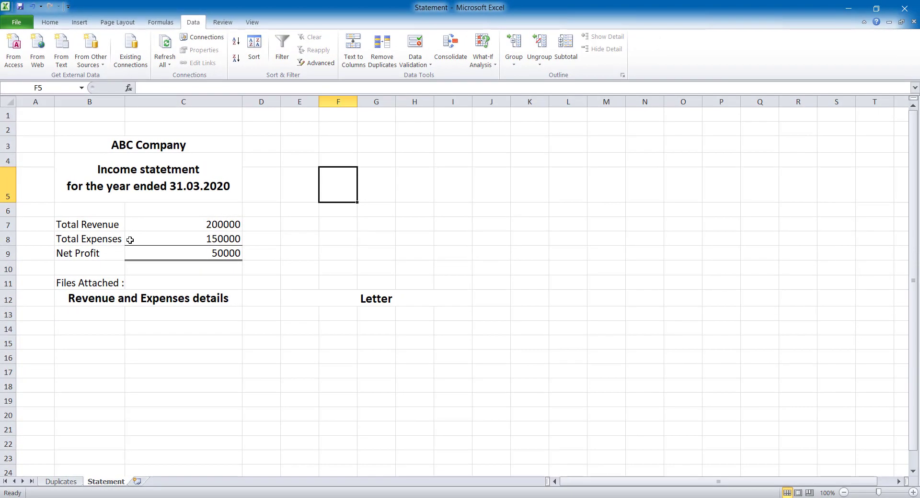
{"action": "left_click", "coordinate": [291, 490]}
{"action": "left_click", "coordinate": [292, 481]}
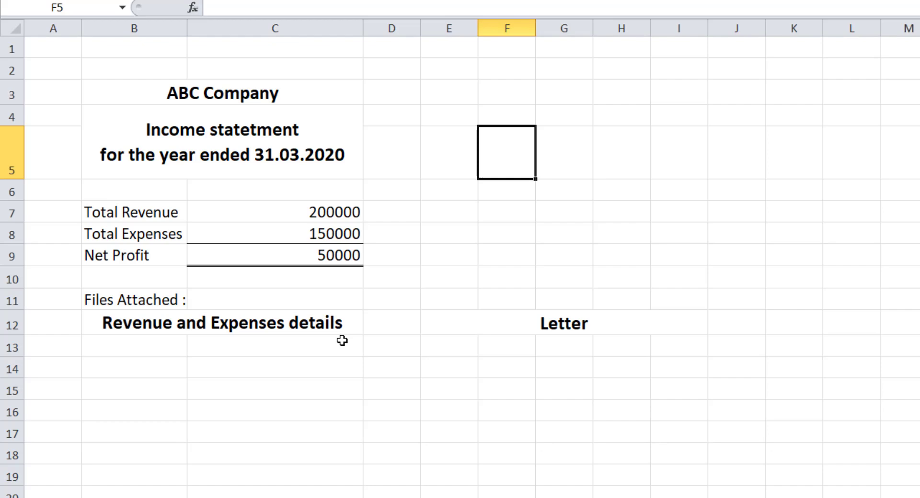
{"action": "left_click", "coordinate": [214, 331]}
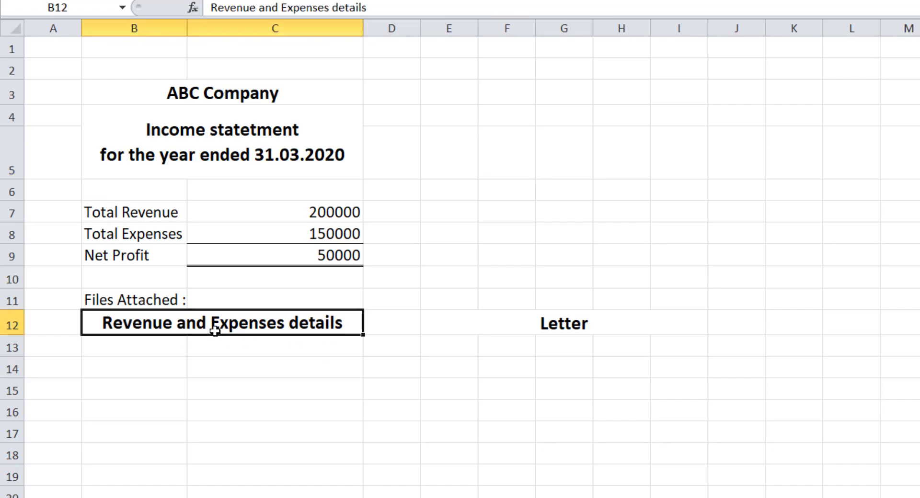
{"action": "left_click", "coordinate": [522, 331]}
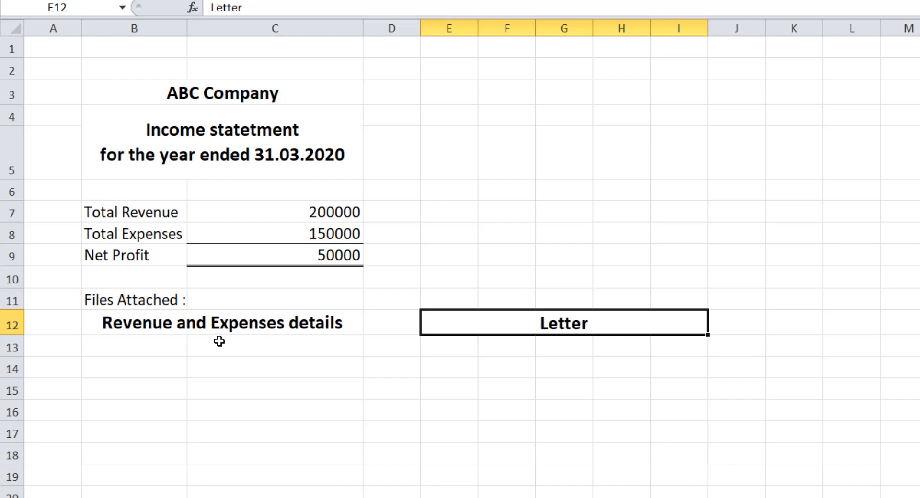
{"action": "left_click", "coordinate": [236, 326]}
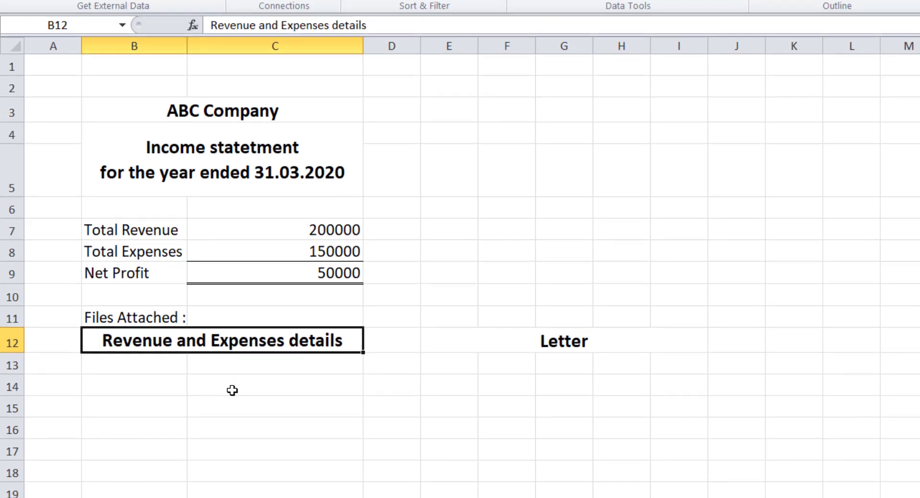
Step: Choose the ABC Company workbook from the Desktop as the existing file to embed as an object at cell C14
{"action": "left_click", "coordinate": [232, 369]}
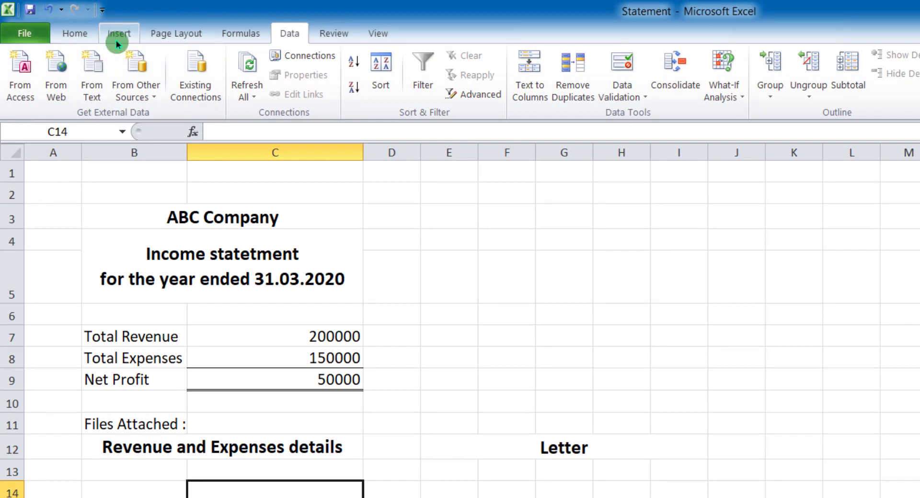
{"action": "left_click", "coordinate": [118, 38]}
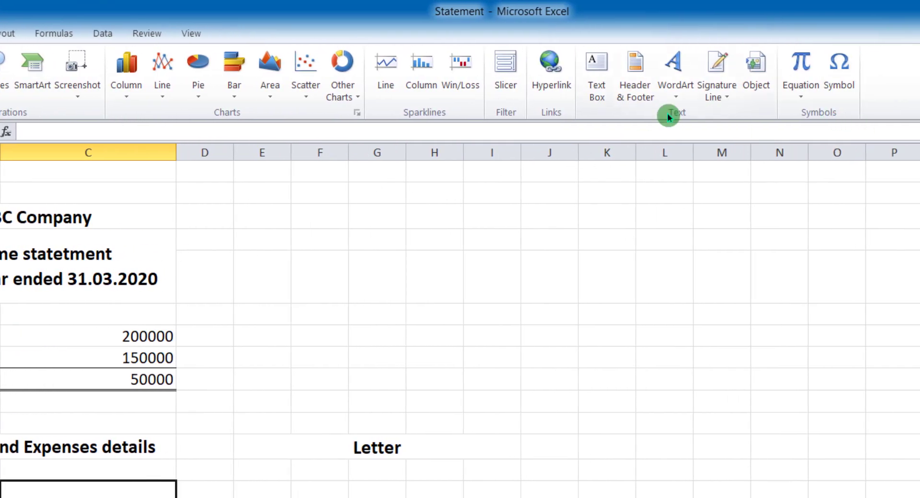
{"action": "left_click", "coordinate": [759, 96]}
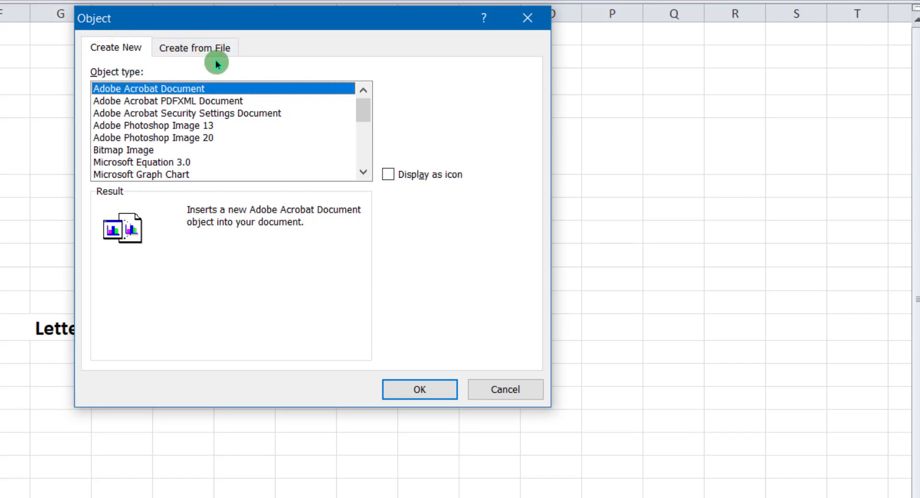
{"action": "left_click", "coordinate": [202, 54]}
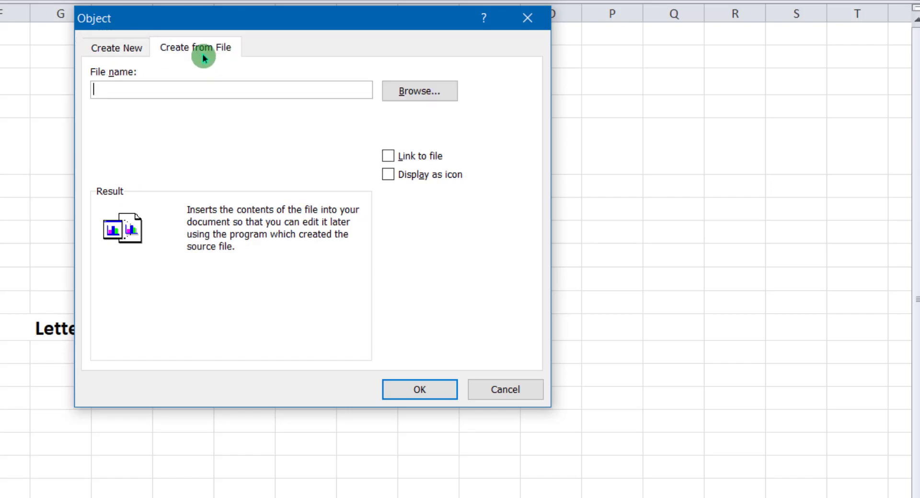
{"action": "left_click", "coordinate": [419, 92]}
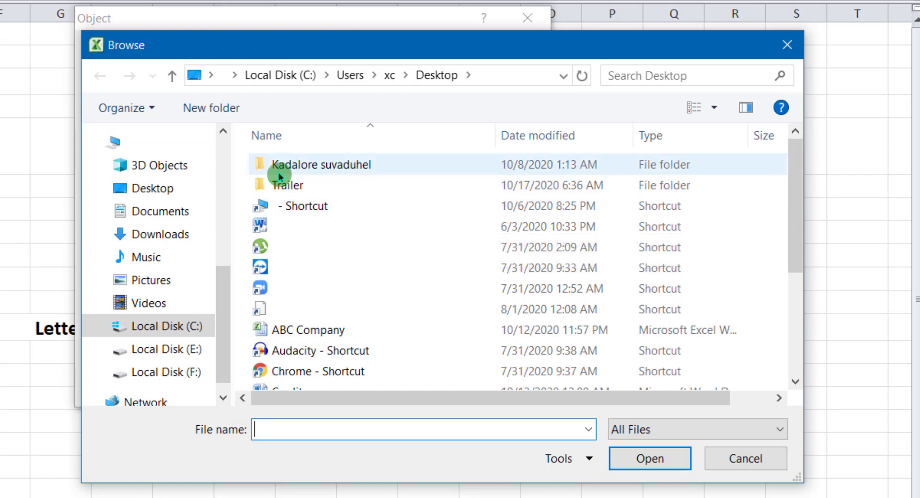
{"action": "left_click", "coordinate": [194, 194]}
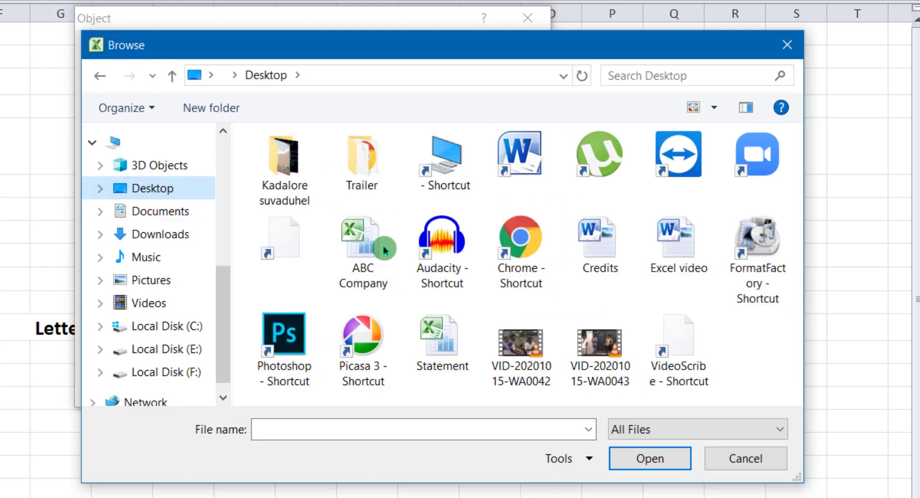
{"action": "left_click", "coordinate": [373, 237]}
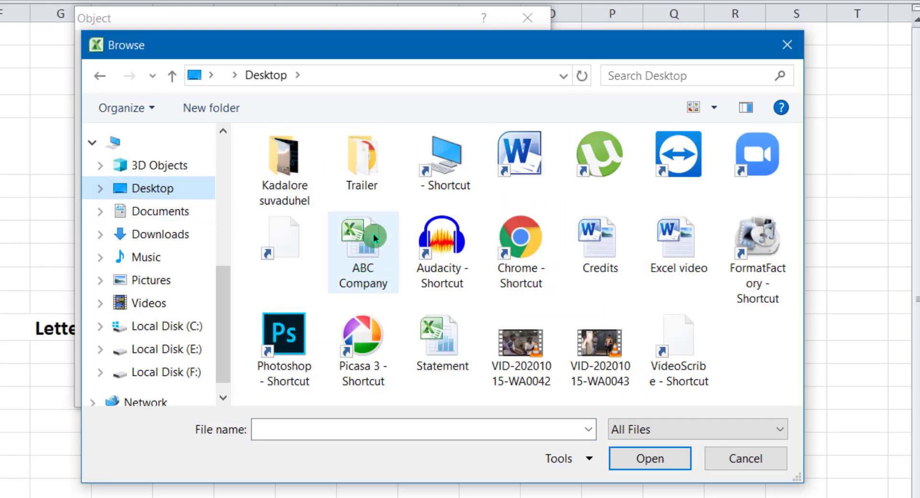
{"action": "left_click", "coordinate": [364, 272]}
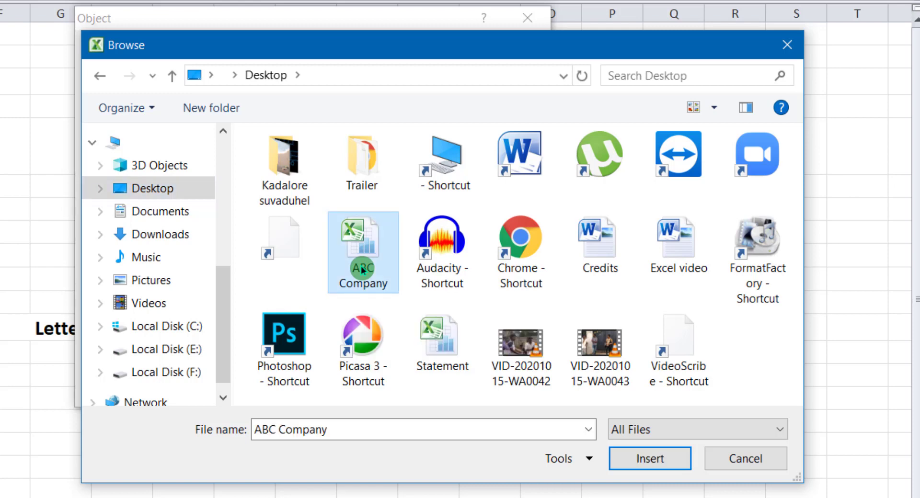
{"action": "left_click", "coordinate": [623, 463]}
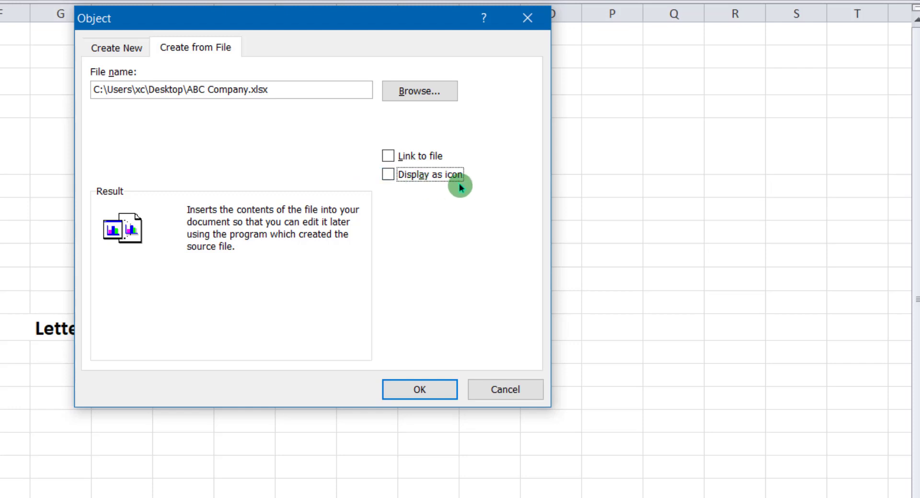
Step: Embed the ABC Company workbook displayed as an icon and slightly enlarge the icon under Revenue and Expenses details
{"action": "left_click", "coordinate": [389, 177]}
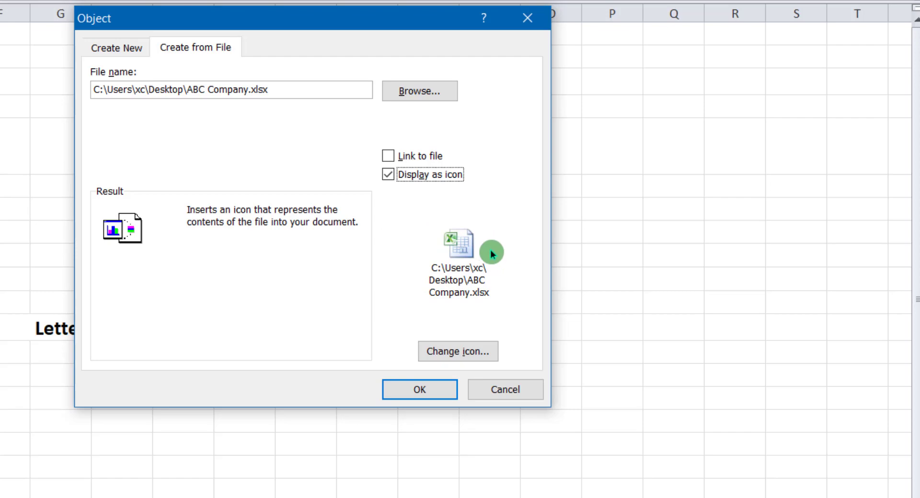
{"action": "left_click", "coordinate": [412, 388]}
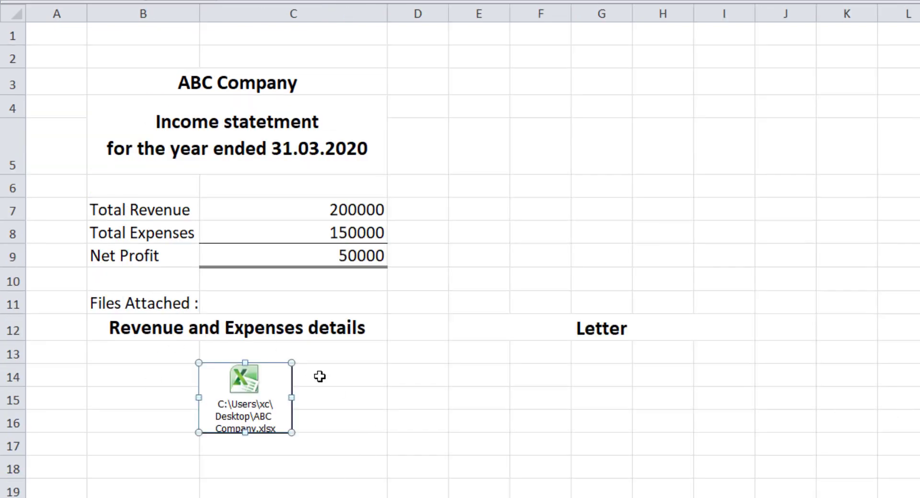
{"action": "left_click", "coordinate": [293, 434]}
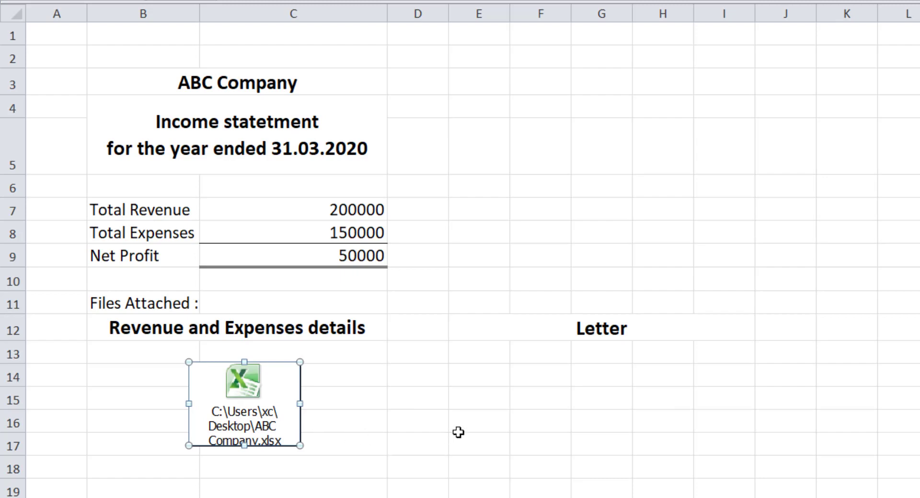
Step: Choose the Credits document from the Desktop as the existing file to embed as an object at cell G14 under Letter
{"action": "left_click", "coordinate": [582, 371]}
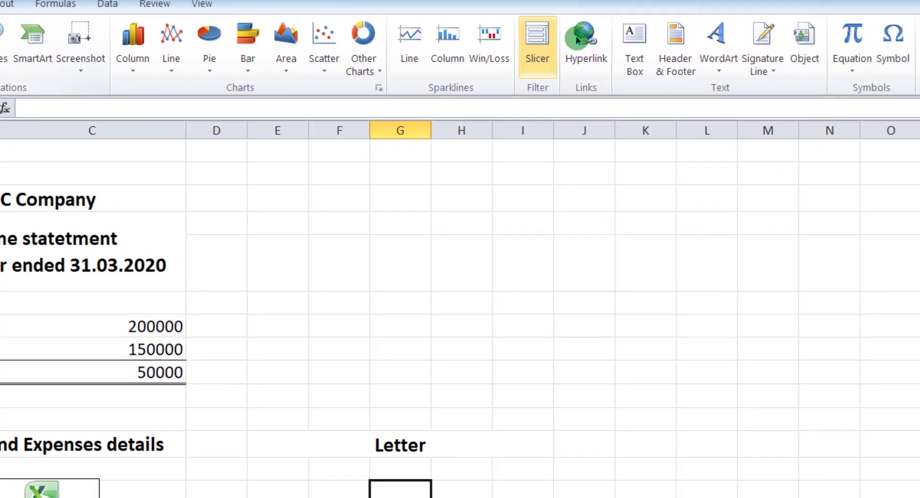
{"action": "left_click", "coordinate": [793, 59]}
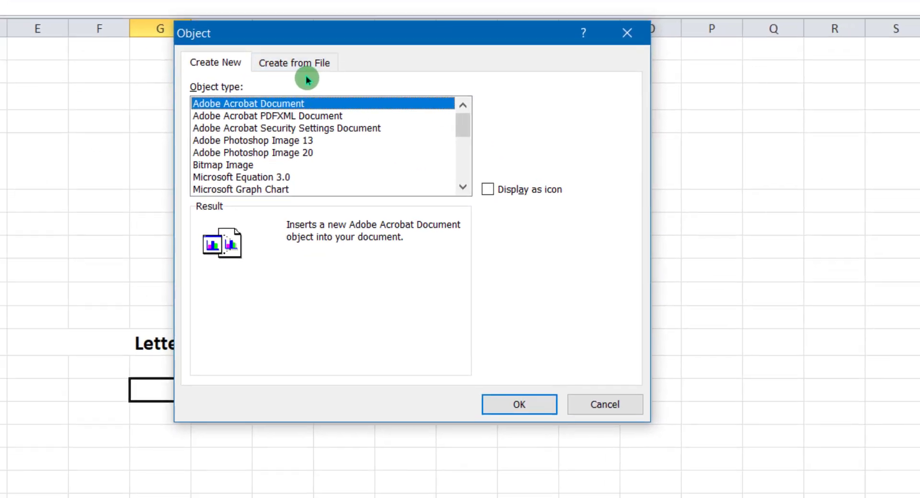
{"action": "left_click", "coordinate": [472, 159]}
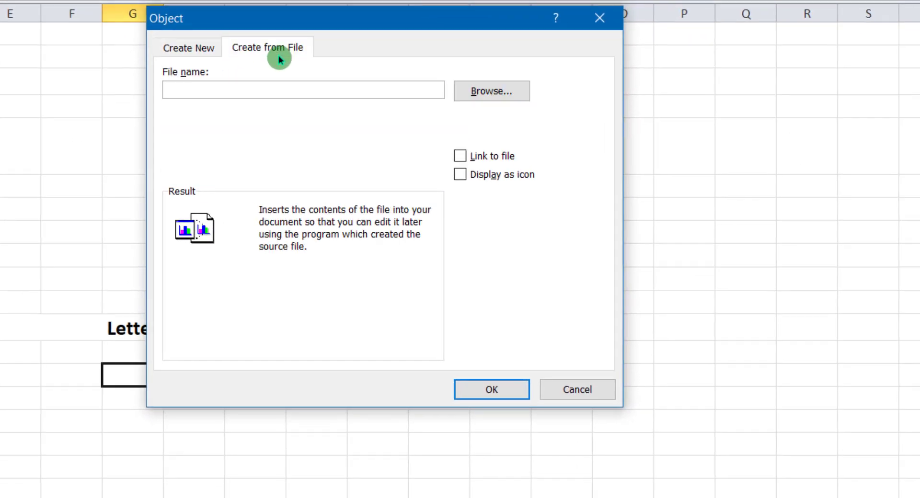
{"action": "left_click", "coordinate": [475, 95]}
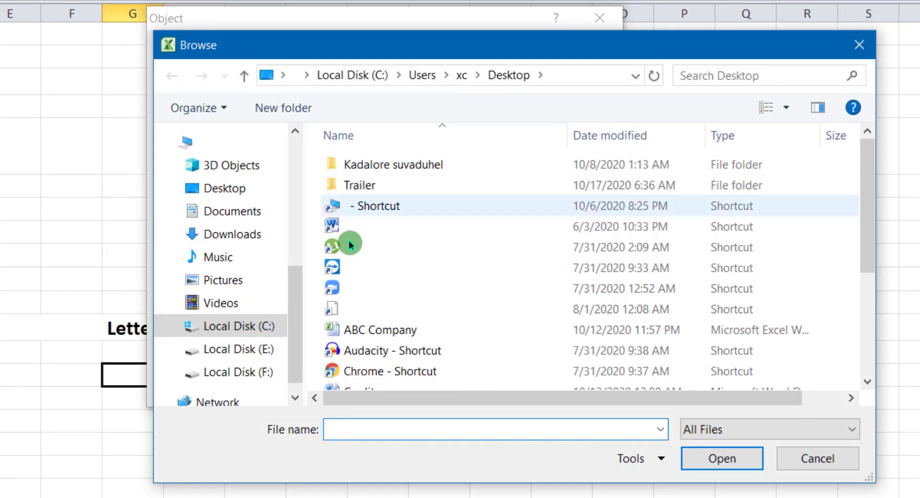
{"action": "left_click", "coordinate": [257, 189]}
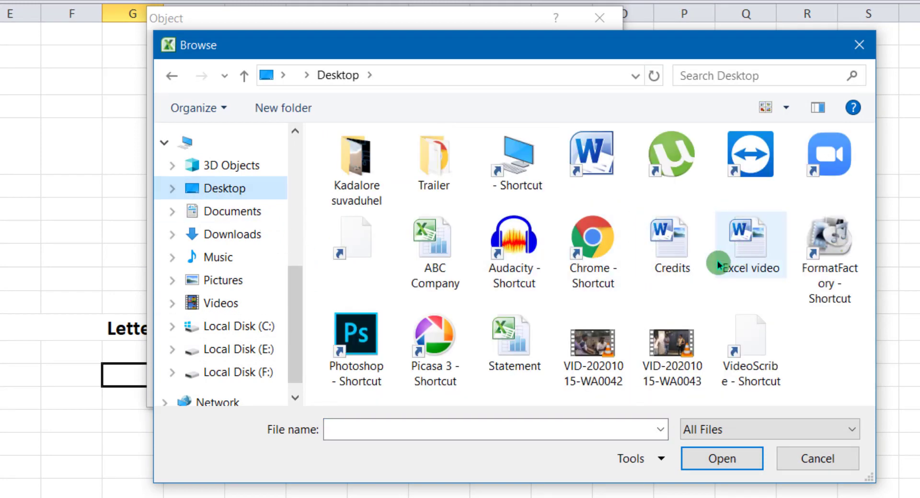
{"action": "left_click", "coordinate": [680, 246]}
{"action": "left_click", "coordinate": [702, 469]}
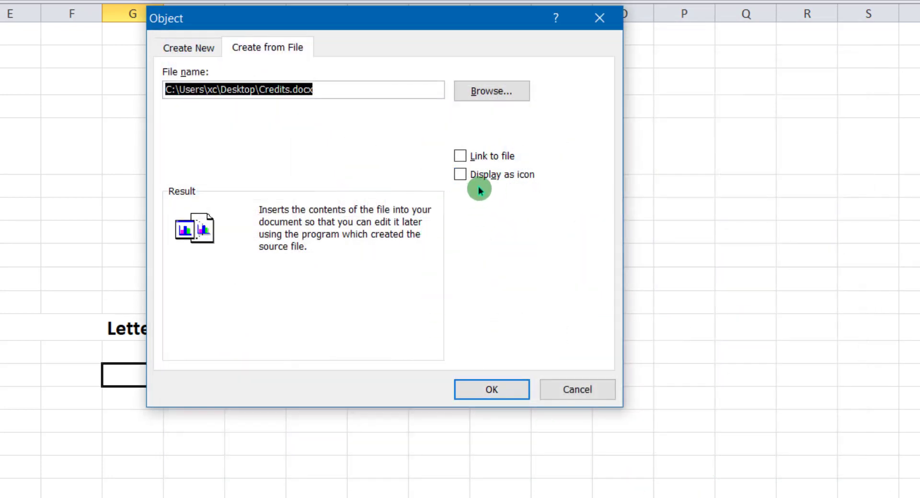
Step: Embed the Credits document displayed as the second Word document icon and shift it slightly upward under the Letter heading
{"action": "left_click", "coordinate": [461, 176]}
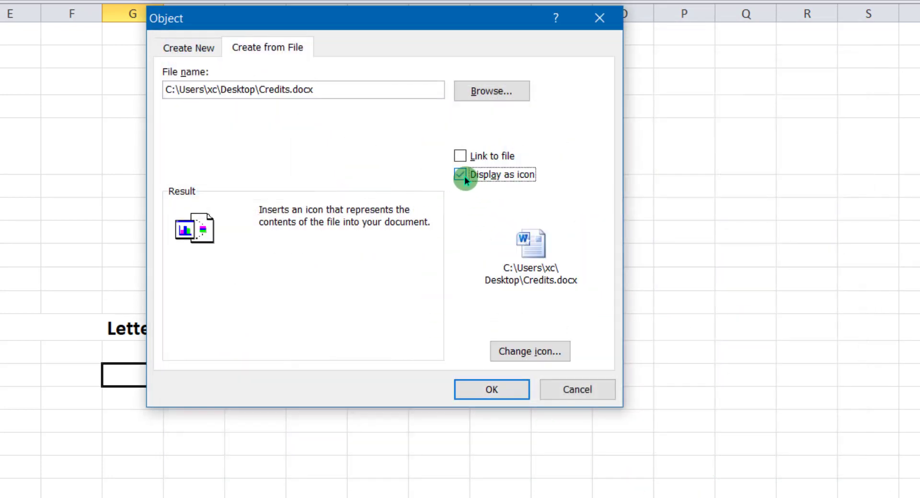
{"action": "left_click", "coordinate": [505, 351]}
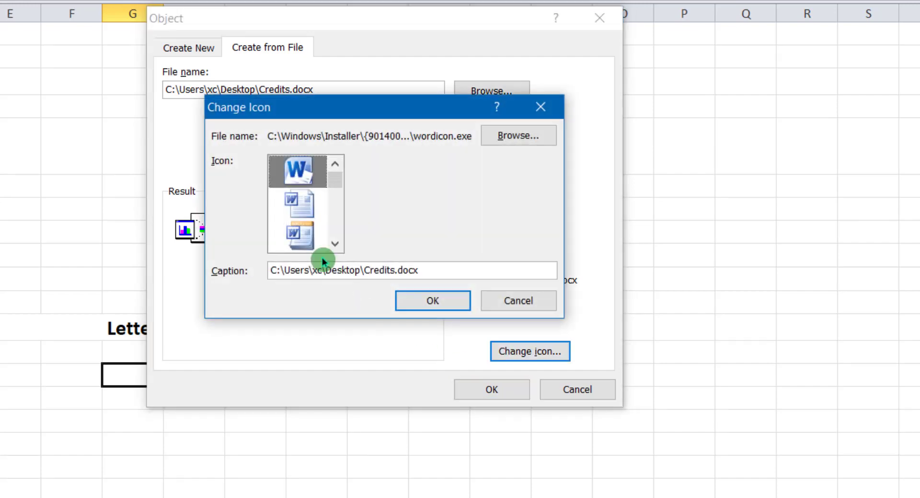
{"action": "left_click", "coordinate": [296, 206]}
{"action": "left_click", "coordinate": [451, 300]}
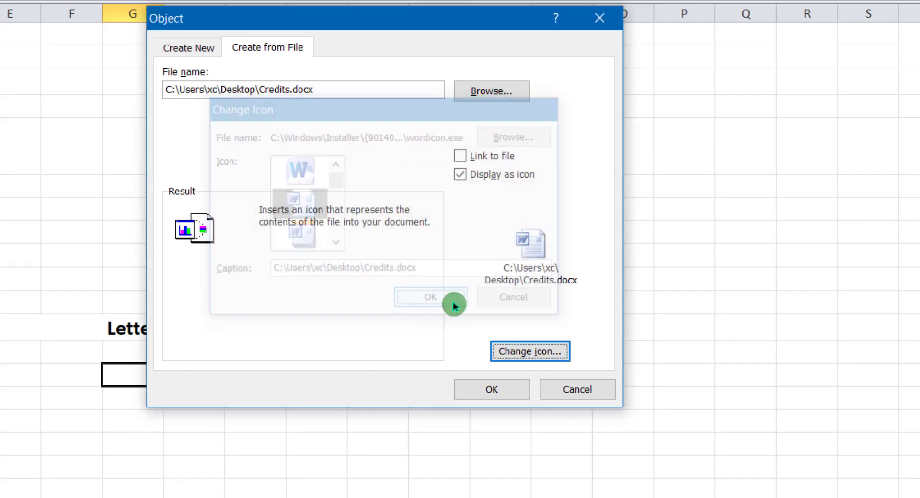
{"action": "left_click", "coordinate": [493, 393]}
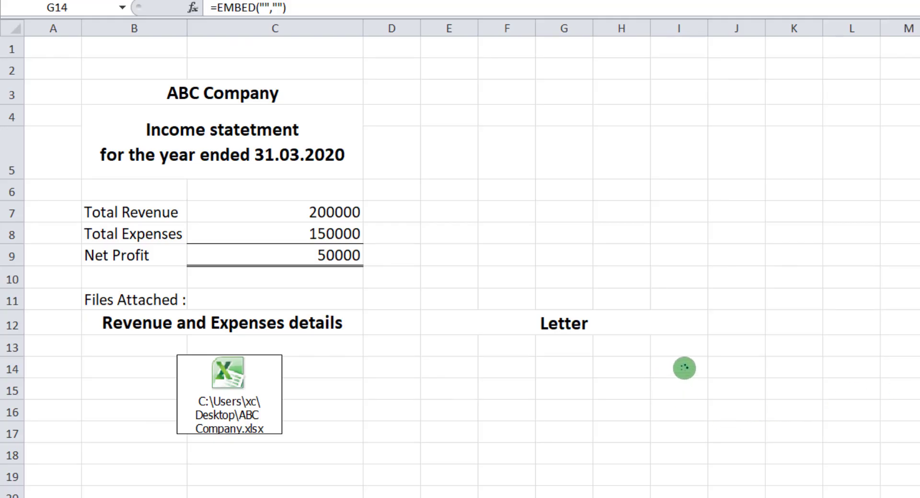
{"action": "mouse_move", "coordinate": [576, 376]}
{"action": "left_mouse_down"}
{"action": "mouse_move", "coordinate": [566, 366]}
{"action": "mouse_move", "coordinate": [575, 366]}
{"action": "left_mouse_up"}
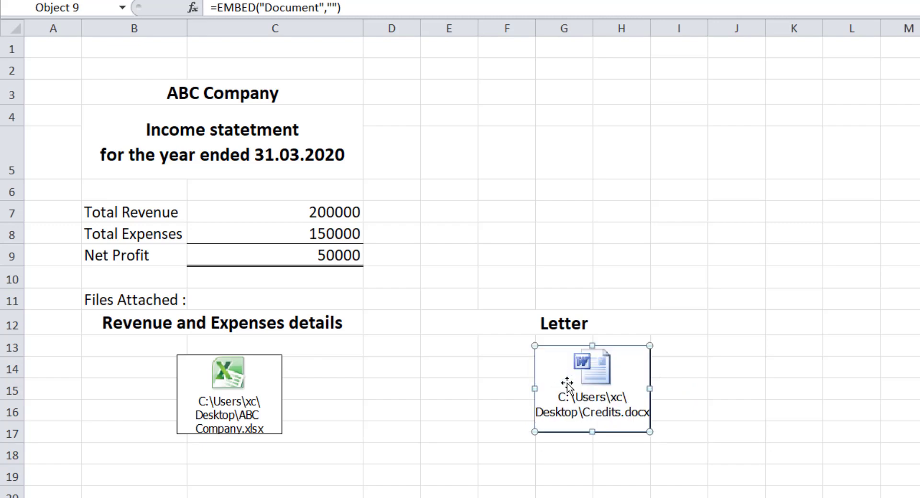
Step: Open the embedded Credits document from its icon under Letter, review its contents in Word, and close it to return to the statement
{"action": "left_click", "coordinate": [245, 398]}
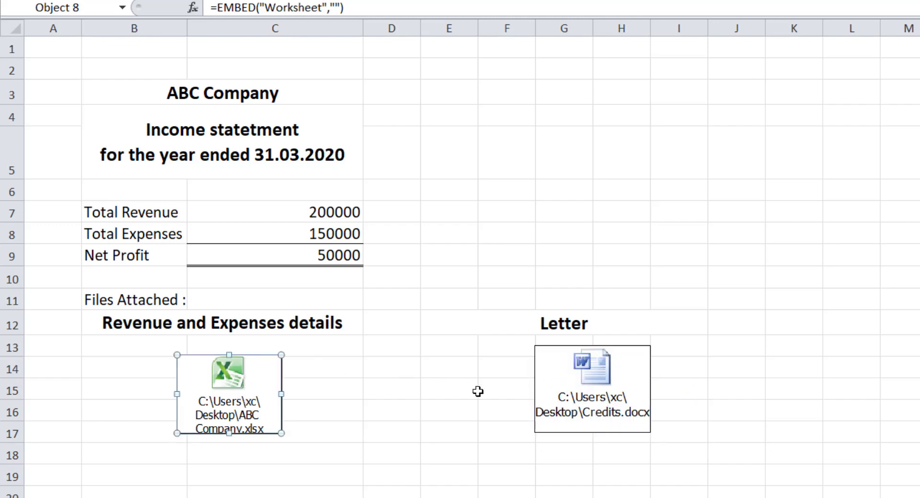
{"action": "left_click", "coordinate": [578, 385]}
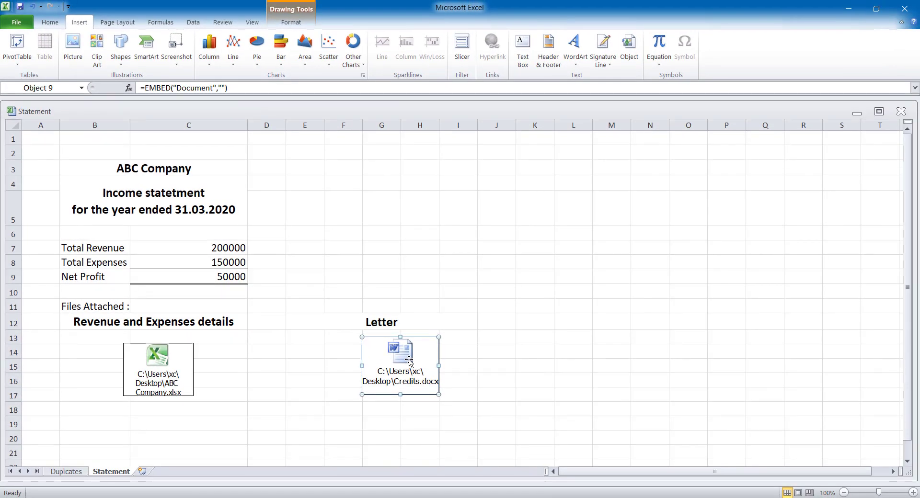
{"action": "left_click", "coordinate": [409, 360]}
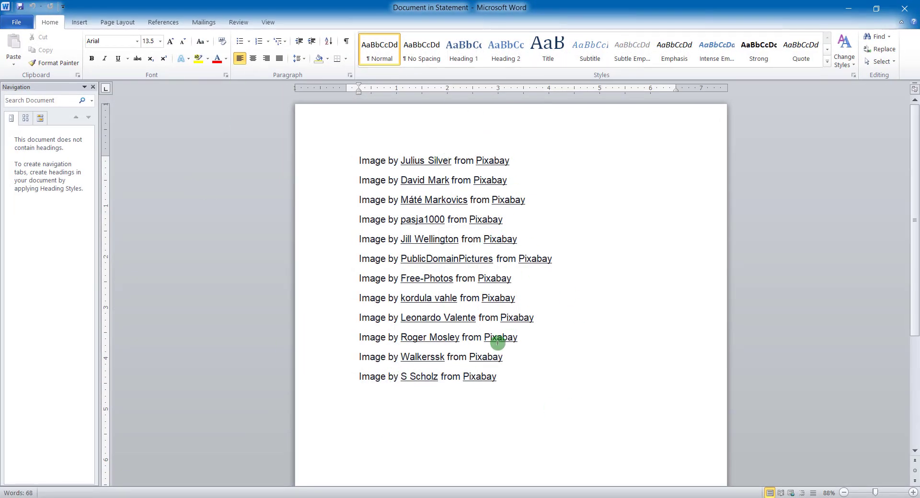
{"action": "left_click", "coordinate": [905, 8]}
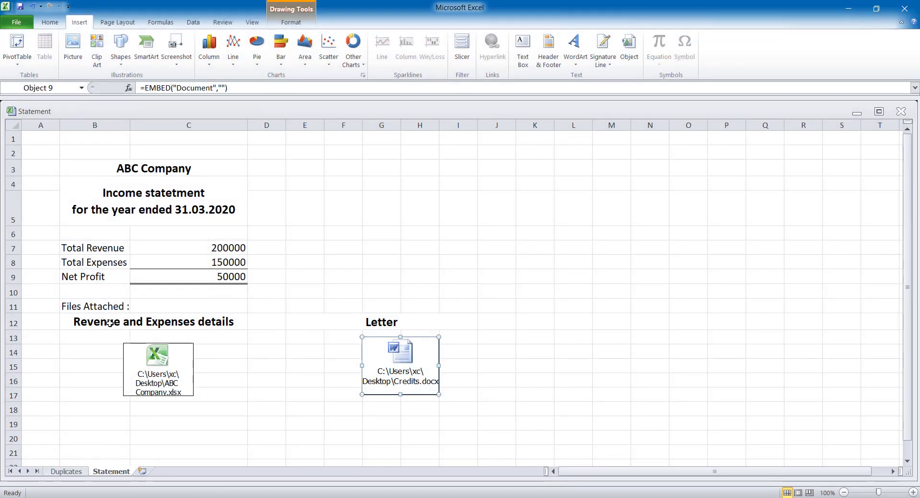
Step: Open the embedded ABC Company workbook from its icon under Revenue and Expenses details and maximize its window
{"action": "left_click", "coordinate": [165, 374]}
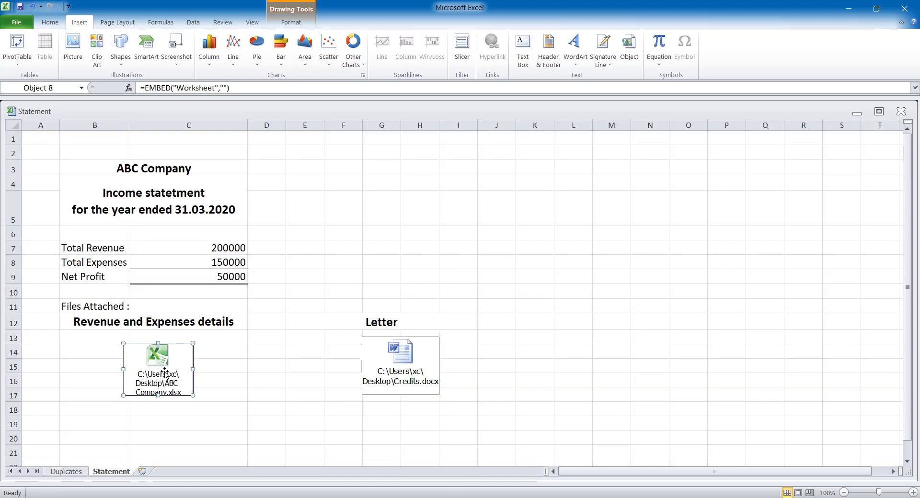
{"action": "double_click", "coordinate": [165, 375]}
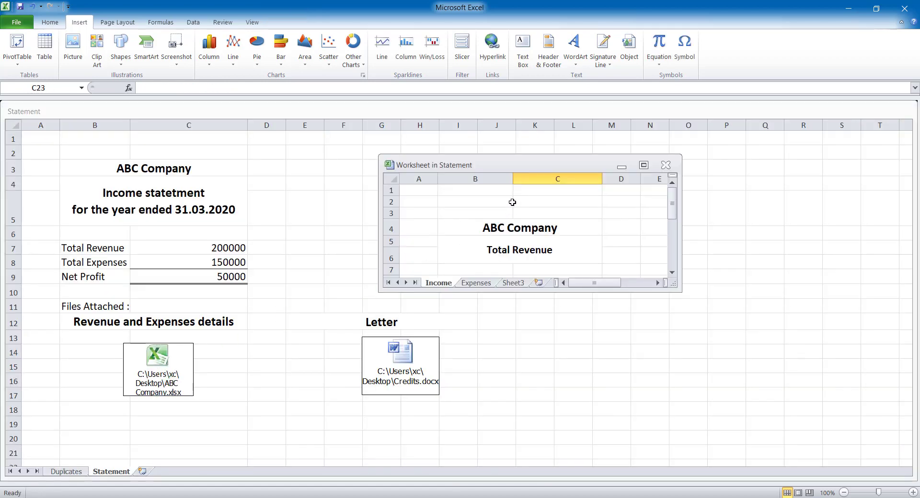
{"action": "left_click", "coordinate": [534, 164]}
{"action": "left_click_drag", "start_coordinate": [535, 163], "coordinate": [566, 176]}
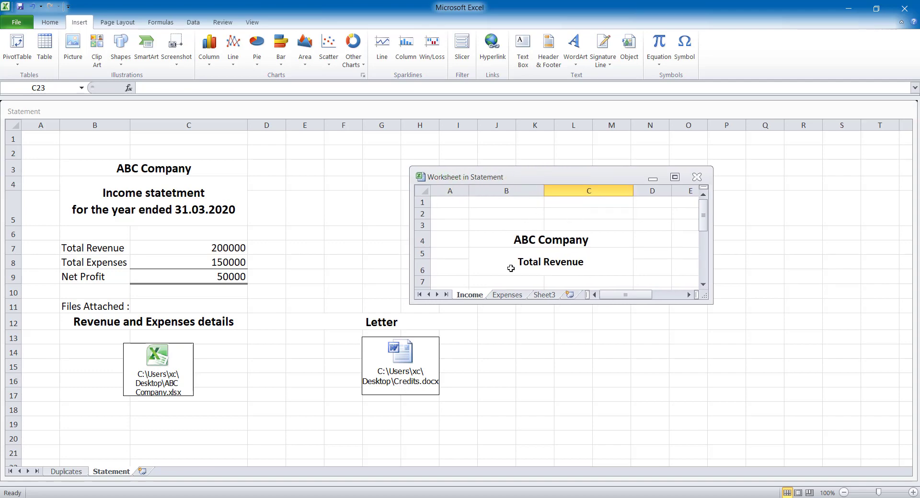
{"action": "left_click", "coordinate": [675, 178]}
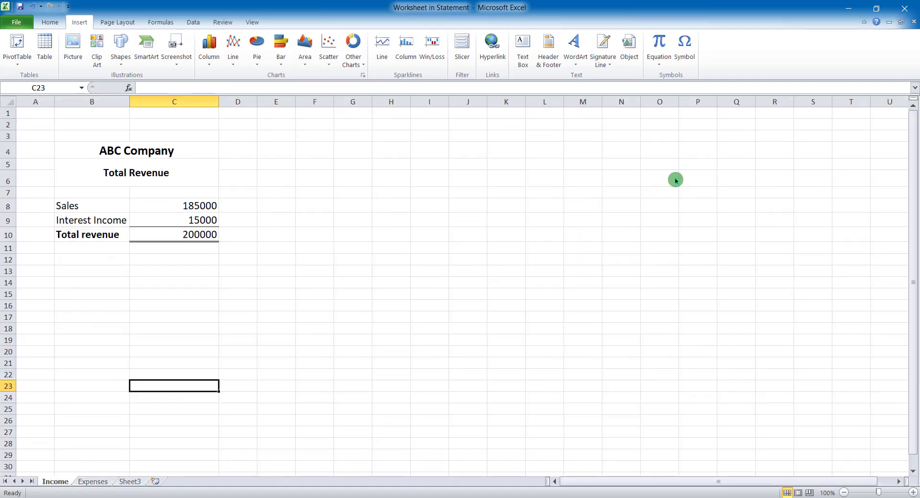
Step: Review the embedded workbook's Expenses and Income sheets, close it, and select cell D14 in the Statement sheet
{"action": "left_click", "coordinate": [94, 482]}
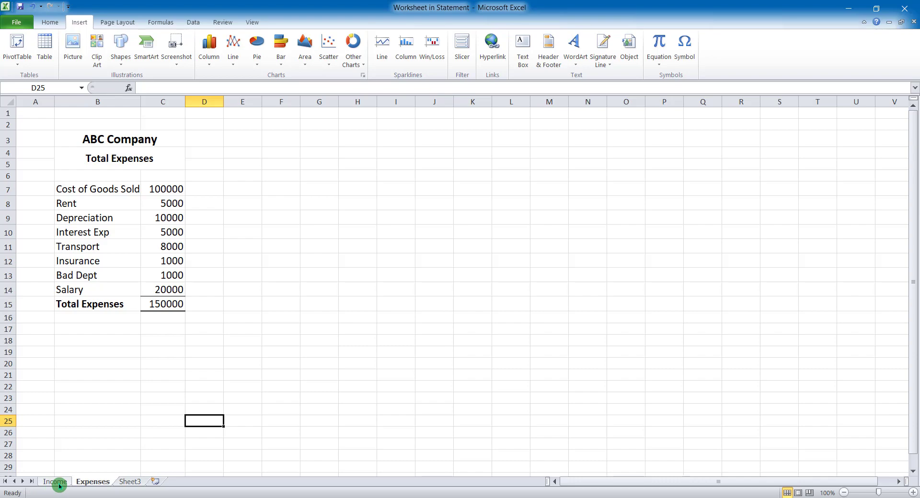
{"action": "left_click", "coordinate": [59, 483]}
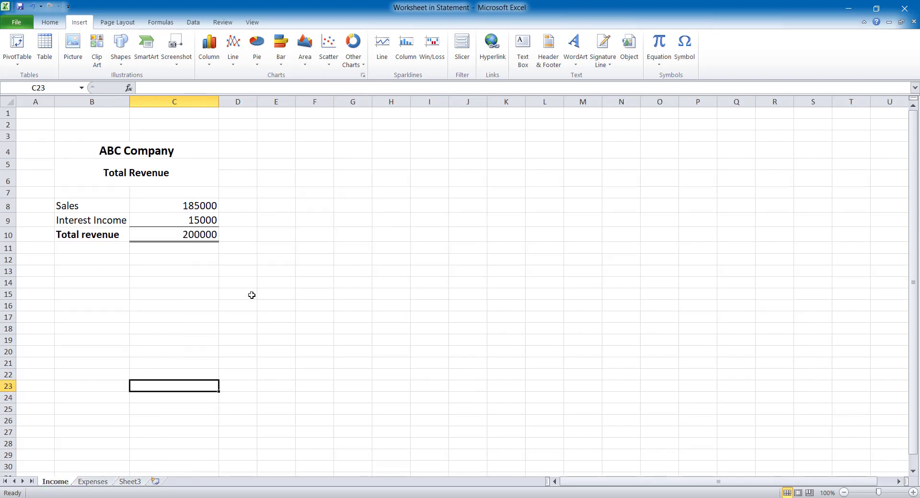
{"action": "left_click", "coordinate": [905, 8]}
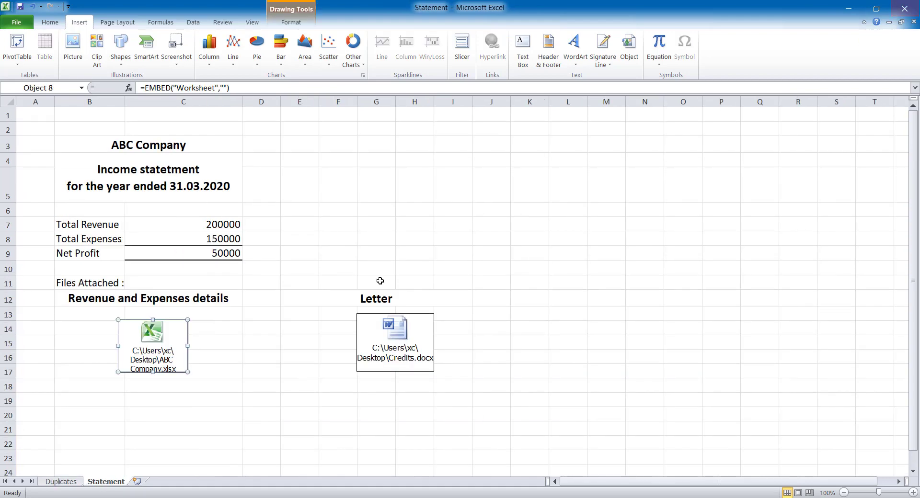
{"action": "left_click", "coordinate": [246, 341]}
{"action": "left_click", "coordinate": [249, 326]}
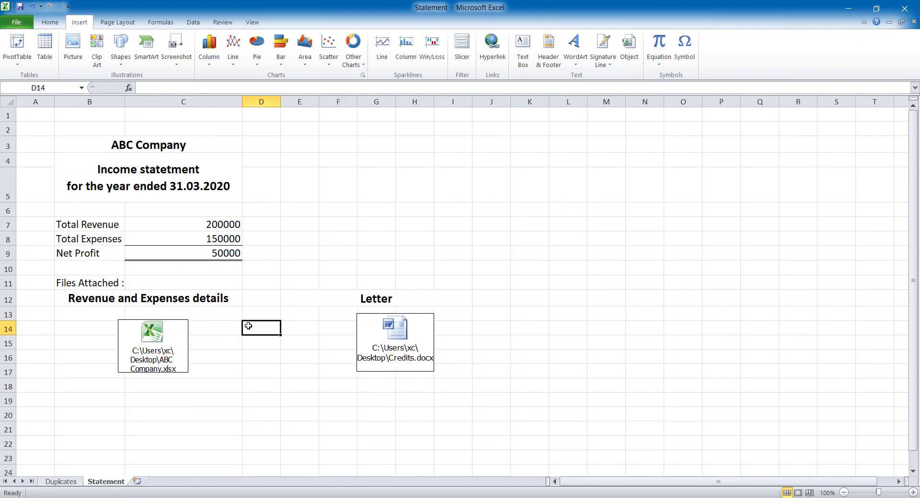